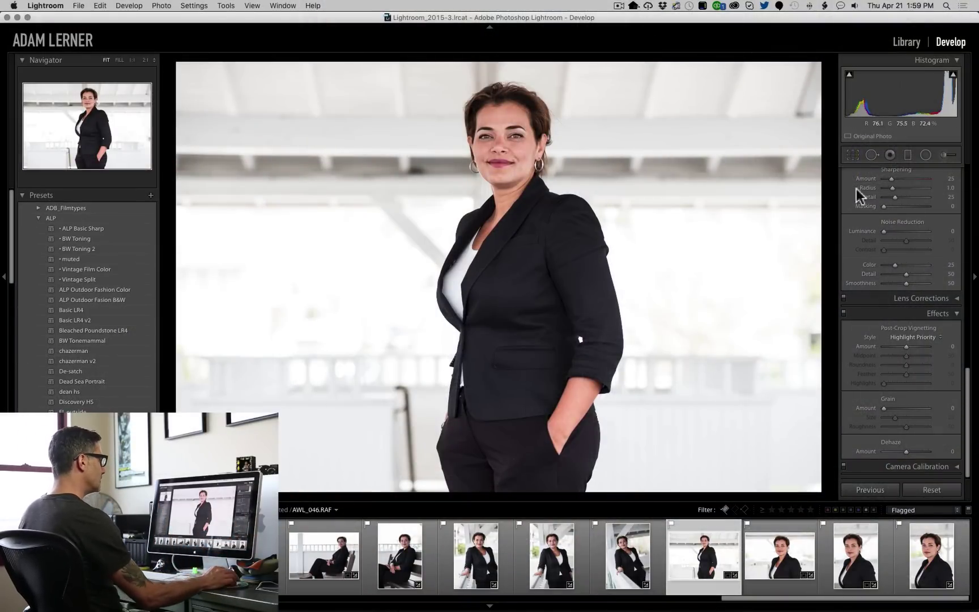
Step: Show the photo's file and camera info overlay
{"action": "scroll", "coordinate": [892, 215], "scroll_direction": "up", "scroll_amount": 10}
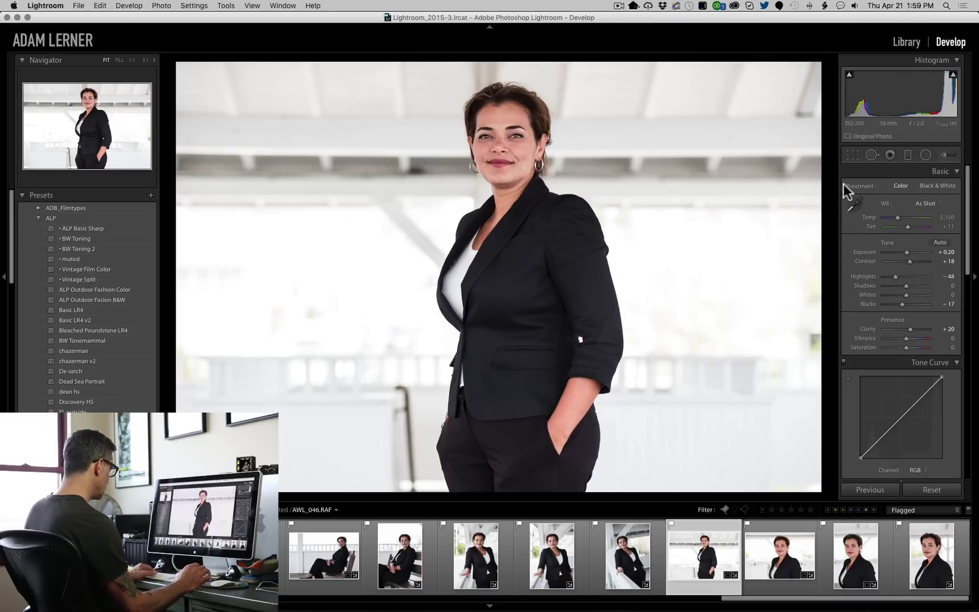
{"action": "key", "text": "i"}
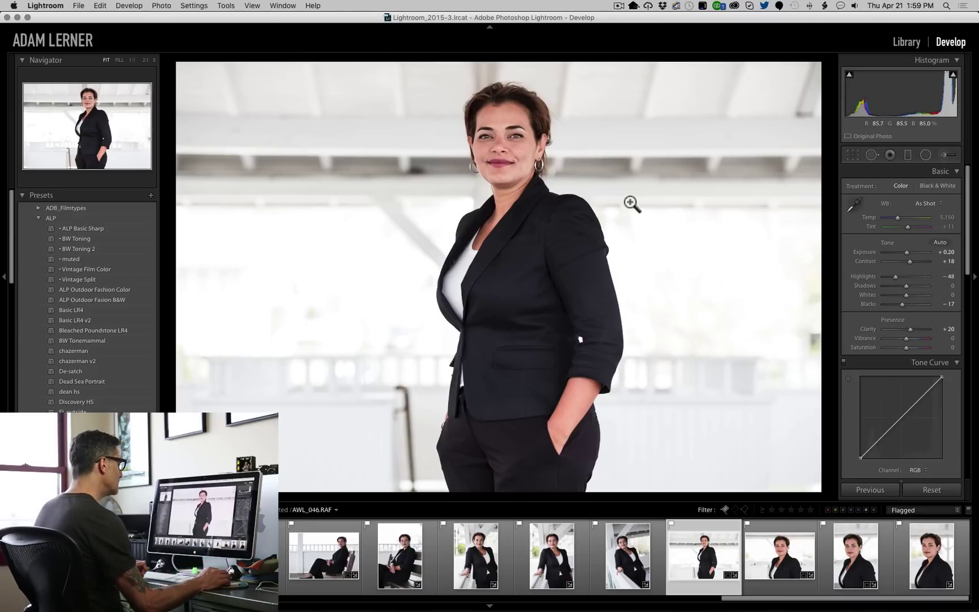
{"action": "scroll", "coordinate": [886, 397], "scroll_direction": "down", "scroll_amount": 10}
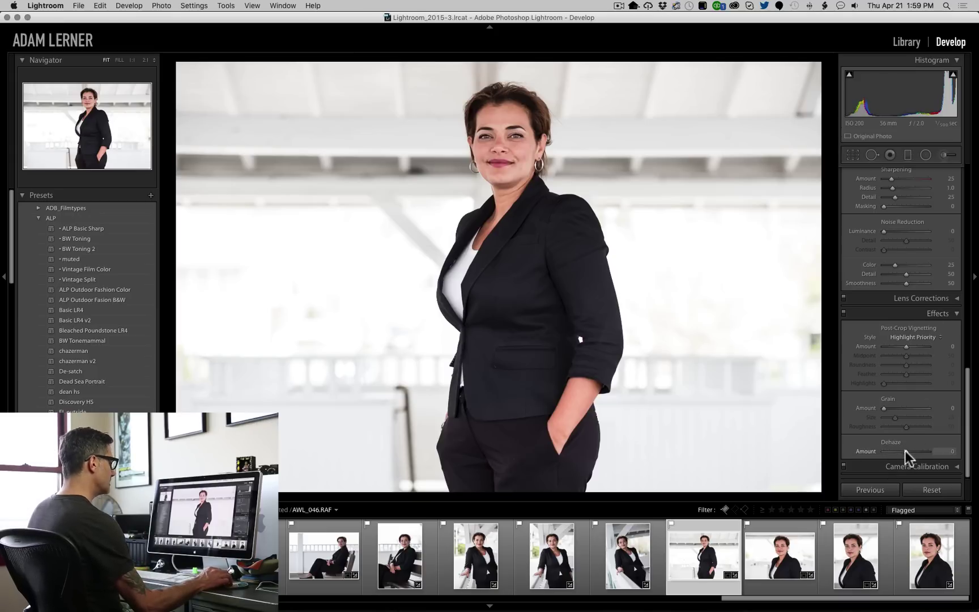
Step: Preview global Dehaze at +100, reset it to 0, and switch to the Adjustment Brush
{"action": "left_click_drag", "start_coordinate": [910, 451], "coordinate": [930, 447]}
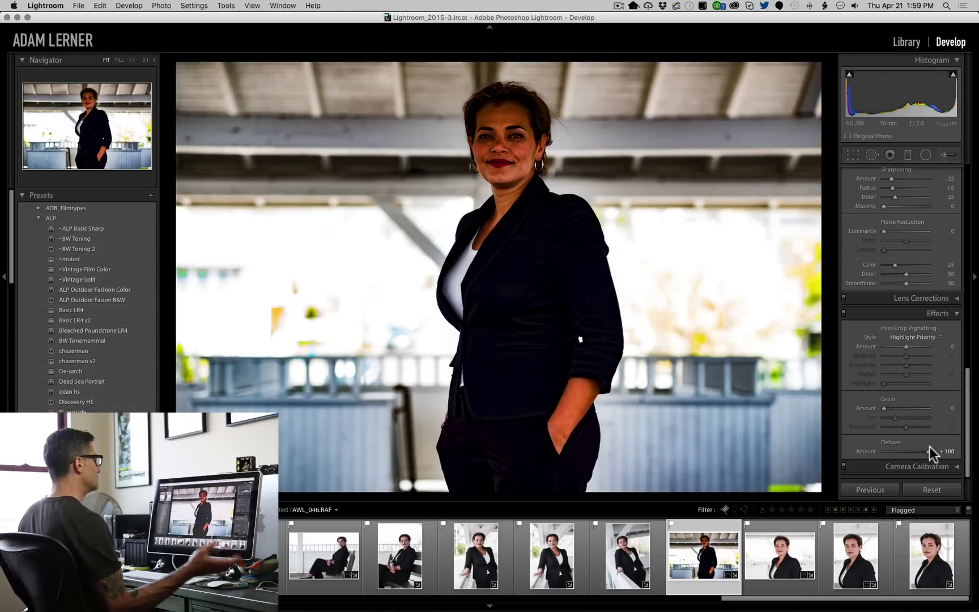
{"action": "double_click", "coordinate": [896, 449]}
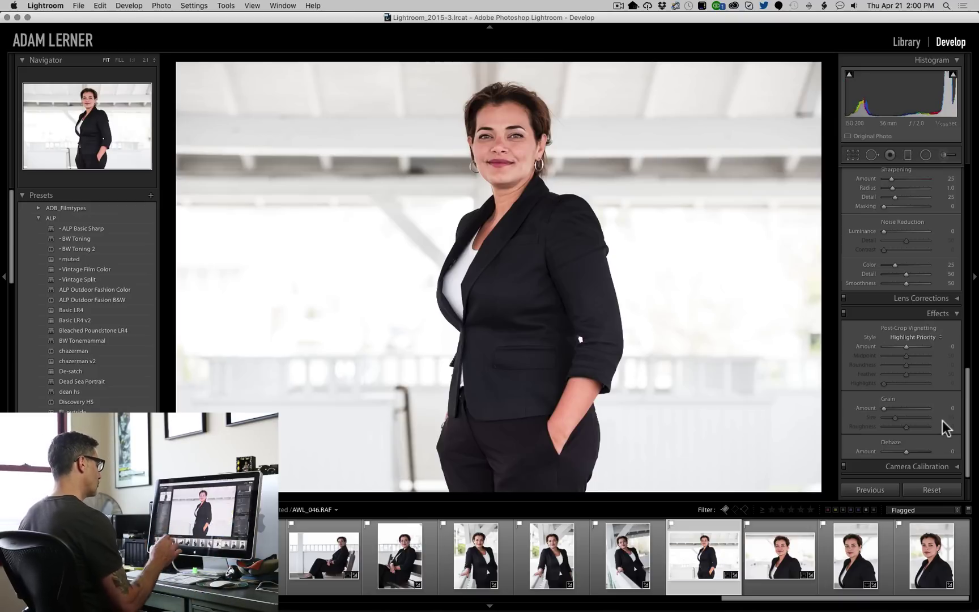
{"action": "key", "text": "k"}
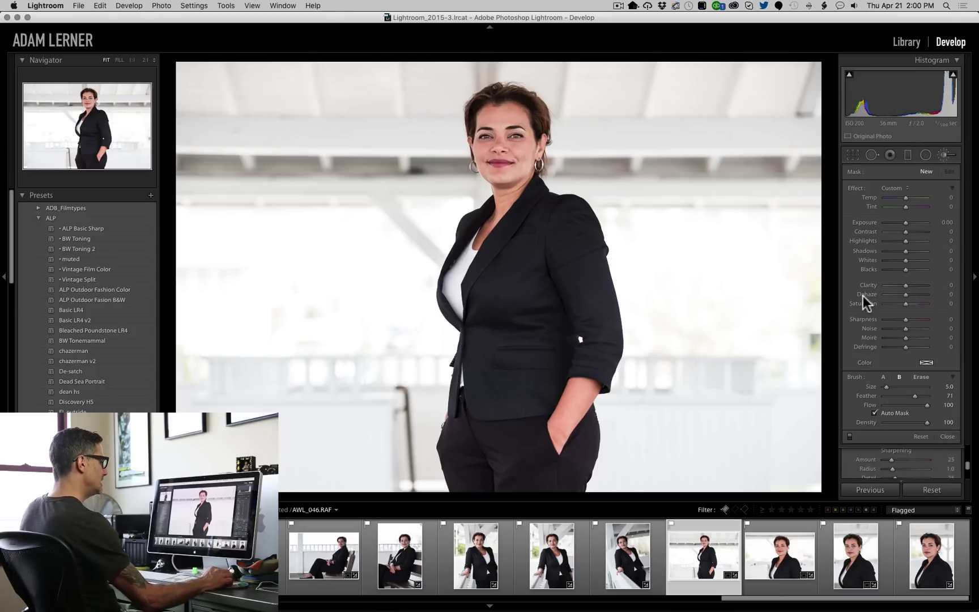
Step: Set brush size 19, paint a mask on the upper-right background, and show the mask overlay
{"action": "scroll", "coordinate": [712, 192], "scroll_direction": "up", "scroll_amount": 5}
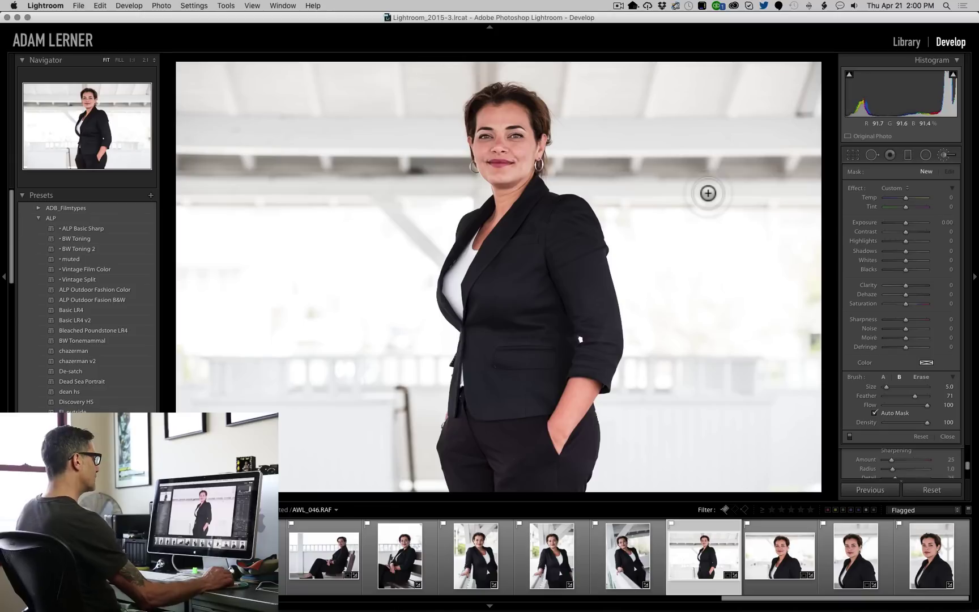
{"action": "scroll", "coordinate": [708, 192], "scroll_direction": "up", "scroll_amount": 3}
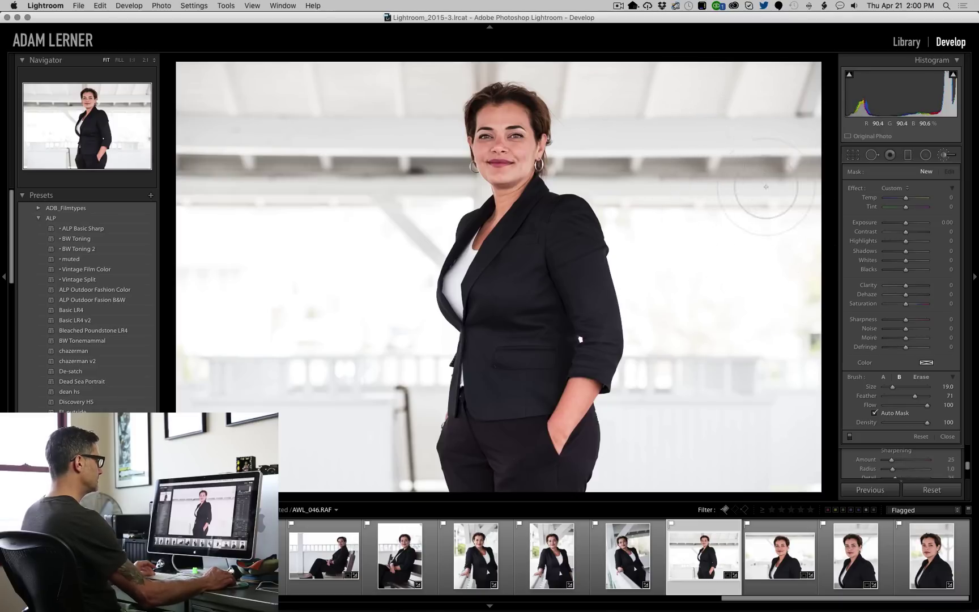
{"action": "left_click_drag", "start_coordinate": [711, 141], "coordinate": [755, 166]}
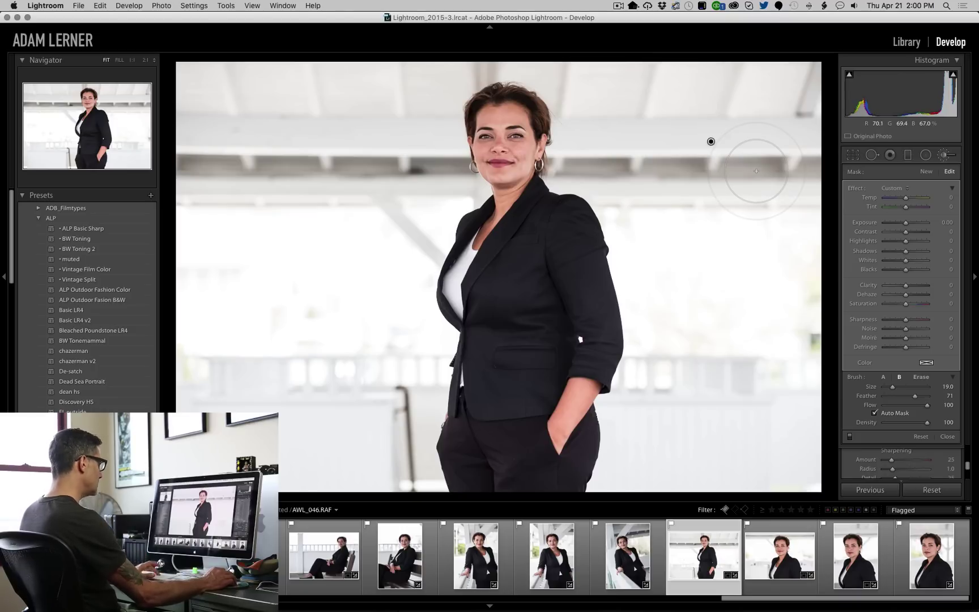
{"action": "key", "text": "o"}
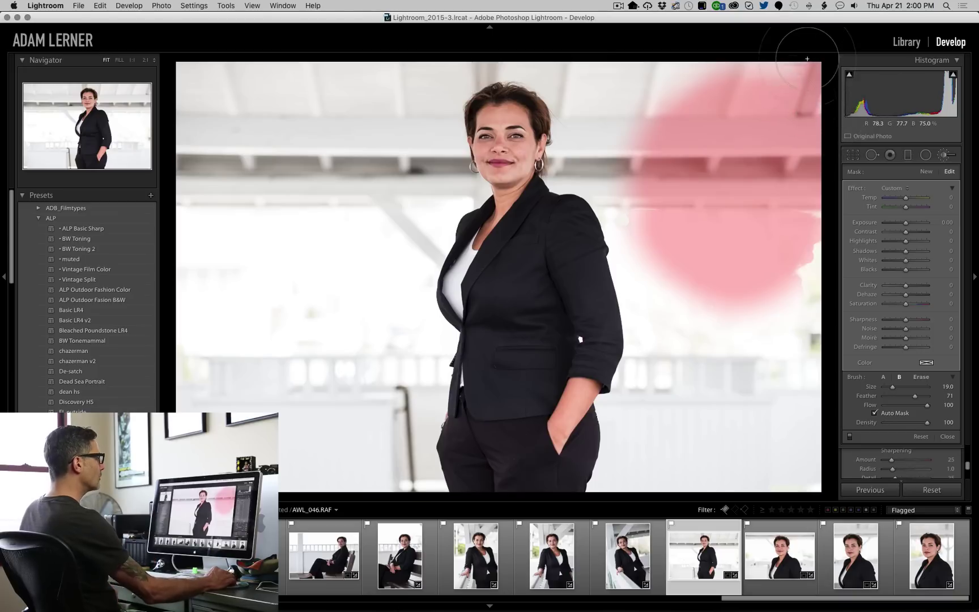
Step: Paint the mask over the ceiling, bottom-right, left background and the glow beside the woman's shoulders
{"action": "mouse_move", "coordinate": [807, 59]}
{"action": "left_mouse_down"}
{"action": "mouse_move", "coordinate": [740, 44]}
{"action": "mouse_move", "coordinate": [653, 94]}
{"action": "mouse_move", "coordinate": [619, 96]}
{"action": "mouse_move", "coordinate": [617, 46]}
{"action": "mouse_move", "coordinate": [623, 75]}
{"action": "mouse_move", "coordinate": [600, 89]}
{"action": "mouse_move", "coordinate": [595, 59]}
{"action": "mouse_move", "coordinate": [571, 68]}
{"action": "mouse_move", "coordinate": [589, 127]}
{"action": "mouse_move", "coordinate": [564, 170]}
{"action": "mouse_move", "coordinate": [580, 165]}
{"action": "mouse_move", "coordinate": [601, 182]}
{"action": "mouse_move", "coordinate": [634, 231]}
{"action": "mouse_move", "coordinate": [627, 210]}
{"action": "mouse_move", "coordinate": [647, 328]}
{"action": "mouse_move", "coordinate": [651, 270]}
{"action": "mouse_move", "coordinate": [646, 395]}
{"action": "mouse_move", "coordinate": [651, 346]}
{"action": "mouse_move", "coordinate": [633, 474]}
{"action": "mouse_move", "coordinate": [614, 485]}
{"action": "mouse_move", "coordinate": [817, 458]}
{"action": "mouse_move", "coordinate": [850, 230]}
{"action": "mouse_move", "coordinate": [801, 351]}
{"action": "mouse_move", "coordinate": [741, 378]}
{"action": "mouse_move", "coordinate": [703, 325]}
{"action": "mouse_move", "coordinate": [668, 396]}
{"action": "left_mouse_up"}
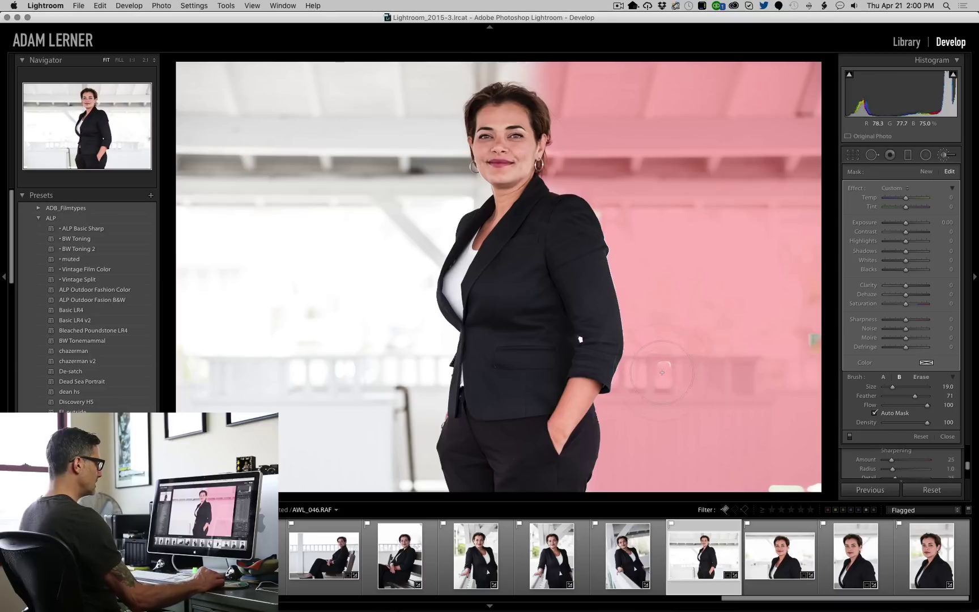
{"action": "mouse_move", "coordinate": [690, 447]}
{"action": "left_mouse_down"}
{"action": "mouse_move", "coordinate": [793, 488]}
{"action": "mouse_move", "coordinate": [816, 488]}
{"action": "mouse_move", "coordinate": [800, 480]}
{"action": "left_mouse_up"}
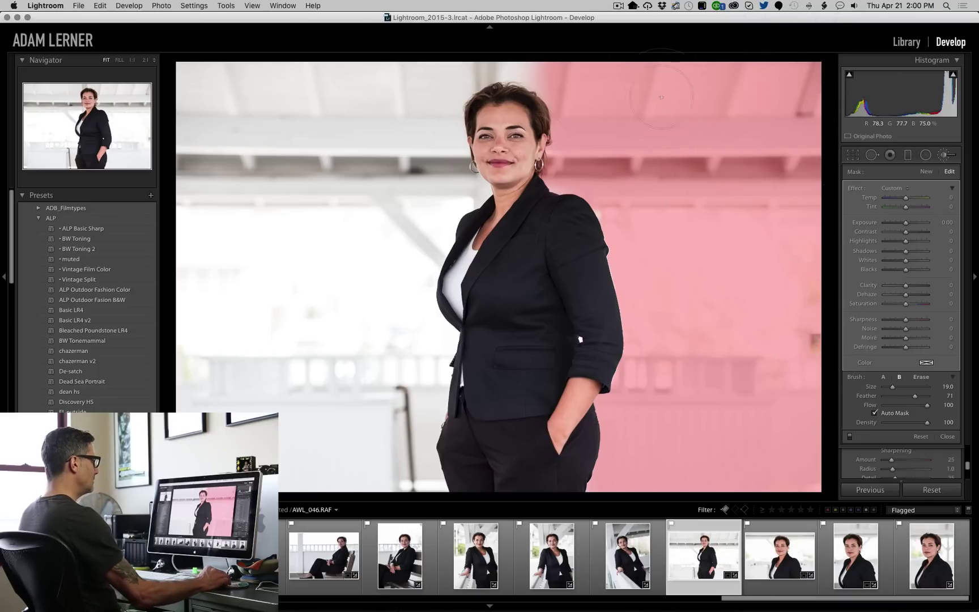
{"action": "left_click_drag", "start_coordinate": [419, 71], "coordinate": [561, 69]}
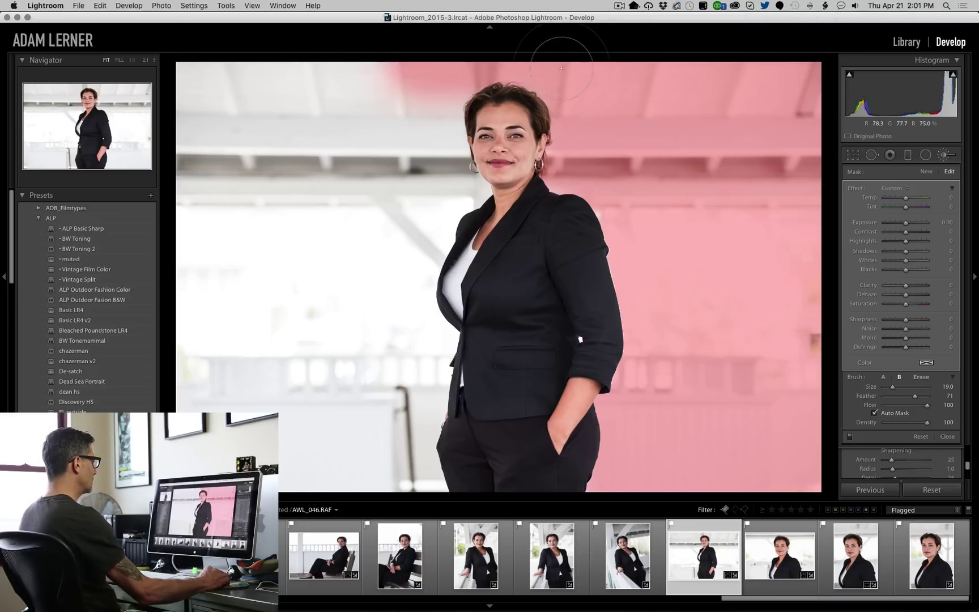
{"action": "mouse_move", "coordinate": [197, 77]}
{"action": "left_mouse_down"}
{"action": "mouse_move", "coordinate": [215, 113]}
{"action": "mouse_move", "coordinate": [208, 339]}
{"action": "mouse_move", "coordinate": [195, 406]}
{"action": "mouse_move", "coordinate": [221, 340]}
{"action": "mouse_move", "coordinate": [238, 397]}
{"action": "mouse_move", "coordinate": [187, 368]}
{"action": "mouse_move", "coordinate": [199, 321]}
{"action": "left_mouse_up"}
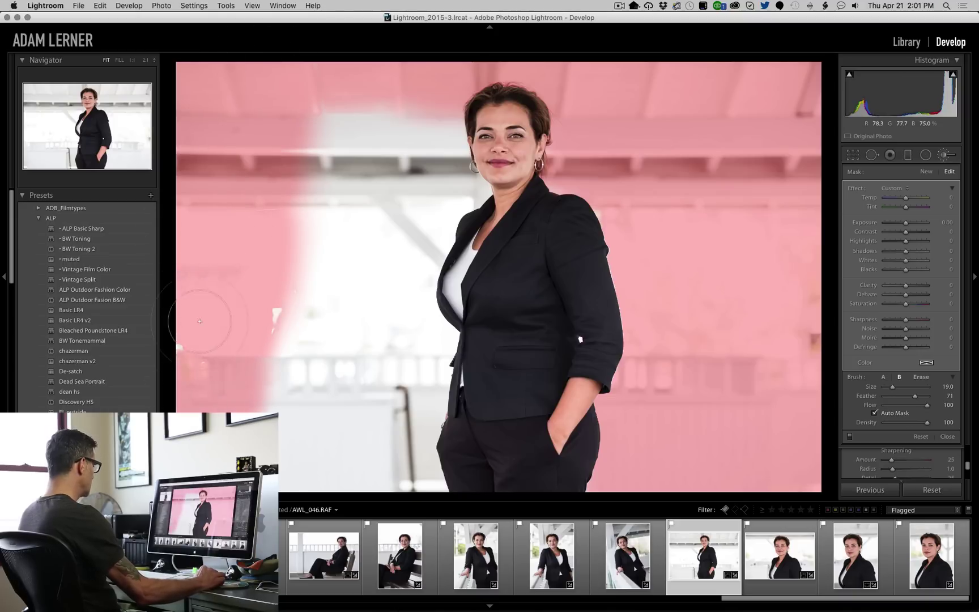
{"action": "mouse_move", "coordinate": [184, 364]}
{"action": "left_mouse_down"}
{"action": "mouse_move", "coordinate": [174, 393]}
{"action": "mouse_move", "coordinate": [189, 369]}
{"action": "left_mouse_up"}
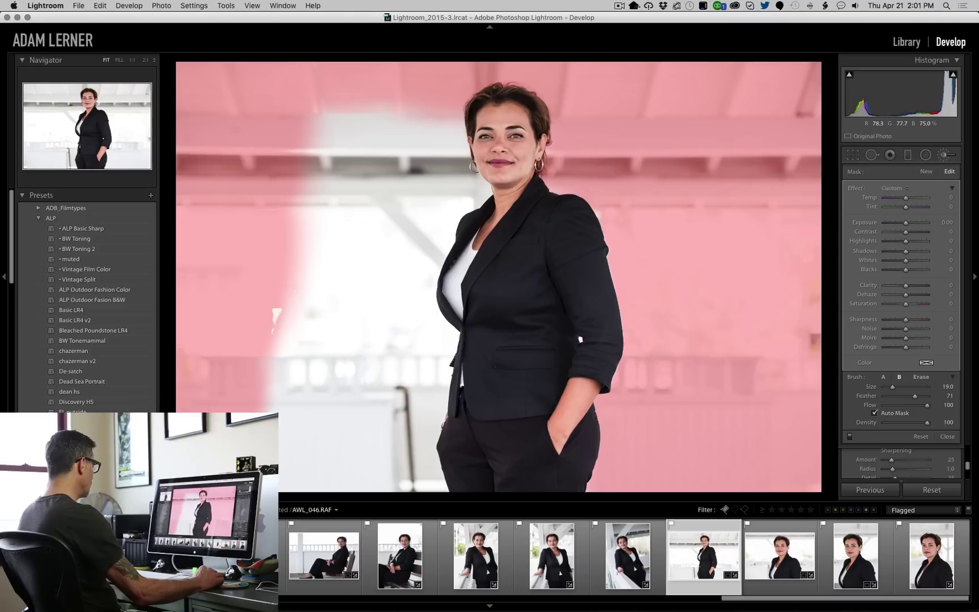
{"action": "mouse_move", "coordinate": [262, 284]}
{"action": "left_mouse_down"}
{"action": "mouse_move", "coordinate": [287, 253]}
{"action": "mouse_move", "coordinate": [280, 342]}
{"action": "mouse_move", "coordinate": [290, 306]}
{"action": "mouse_move", "coordinate": [304, 310]}
{"action": "mouse_move", "coordinate": [310, 395]}
{"action": "mouse_move", "coordinate": [311, 260]}
{"action": "mouse_move", "coordinate": [302, 322]}
{"action": "mouse_move", "coordinate": [321, 264]}
{"action": "mouse_move", "coordinate": [333, 121]}
{"action": "mouse_move", "coordinate": [362, 81]}
{"action": "mouse_move", "coordinate": [349, 165]}
{"action": "mouse_move", "coordinate": [361, 203]}
{"action": "mouse_move", "coordinate": [383, 226]}
{"action": "mouse_move", "coordinate": [397, 221]}
{"action": "mouse_move", "coordinate": [392, 213]}
{"action": "mouse_move", "coordinate": [352, 281]}
{"action": "mouse_move", "coordinate": [333, 333]}
{"action": "mouse_move", "coordinate": [368, 303]}
{"action": "mouse_move", "coordinate": [371, 363]}
{"action": "mouse_move", "coordinate": [354, 346]}
{"action": "mouse_move", "coordinate": [348, 362]}
{"action": "mouse_move", "coordinate": [377, 363]}
{"action": "mouse_move", "coordinate": [389, 439]}
{"action": "mouse_move", "coordinate": [424, 345]}
{"action": "mouse_move", "coordinate": [408, 448]}
{"action": "mouse_move", "coordinate": [407, 438]}
{"action": "mouse_move", "coordinate": [414, 498]}
{"action": "mouse_move", "coordinate": [420, 491]}
{"action": "mouse_move", "coordinate": [418, 479]}
{"action": "mouse_move", "coordinate": [358, 490]}
{"action": "mouse_move", "coordinate": [316, 458]}
{"action": "mouse_move", "coordinate": [297, 440]}
{"action": "left_mouse_up"}
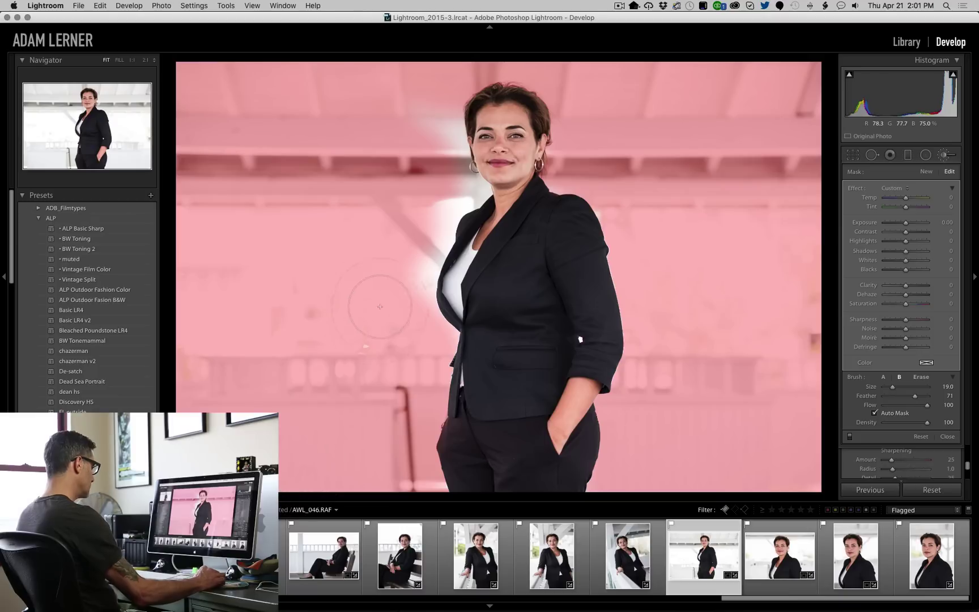
{"action": "left_click_drag", "start_coordinate": [380, 306], "coordinate": [366, 349]}
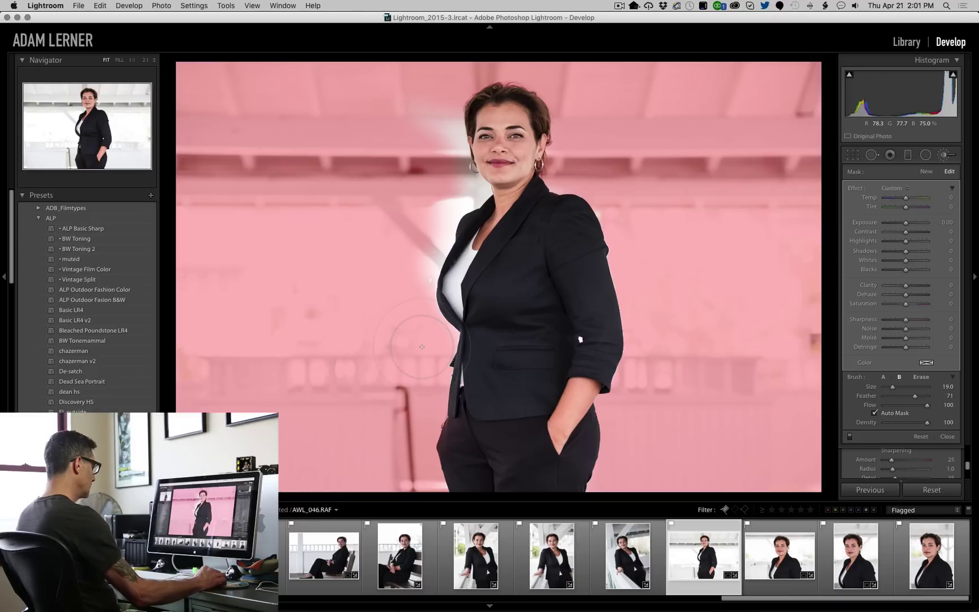
{"action": "mouse_move", "coordinate": [423, 266]}
{"action": "left_mouse_down"}
{"action": "mouse_move", "coordinate": [457, 191]}
{"action": "mouse_move", "coordinate": [473, 187]}
{"action": "mouse_move", "coordinate": [457, 171]}
{"action": "mouse_move", "coordinate": [454, 94]}
{"action": "left_mouse_up"}
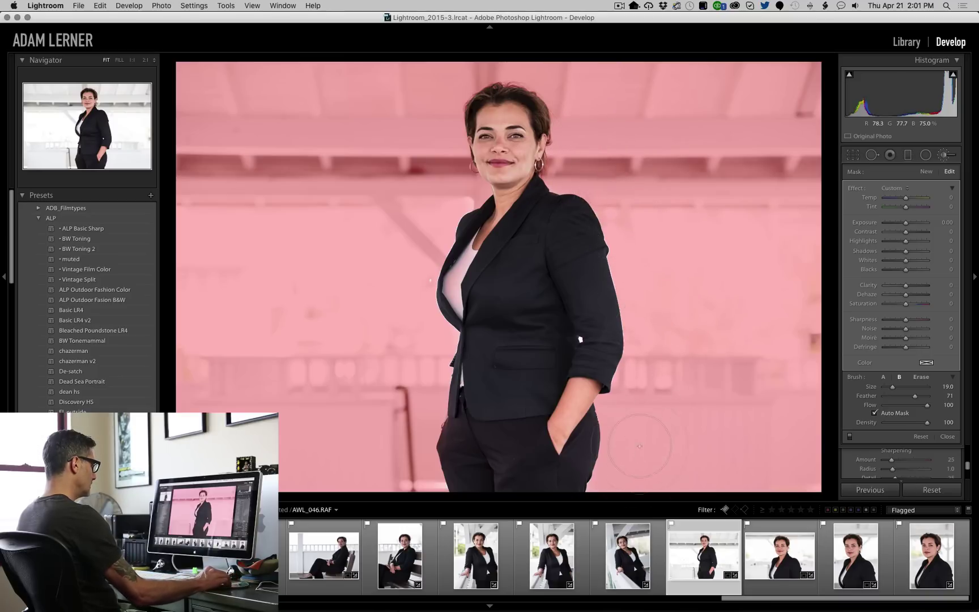
Step: Shrink the brush to size 8 and switch it to Erase mode
{"action": "scroll", "coordinate": [578, 334], "scroll_direction": "down", "scroll_amount": 7}
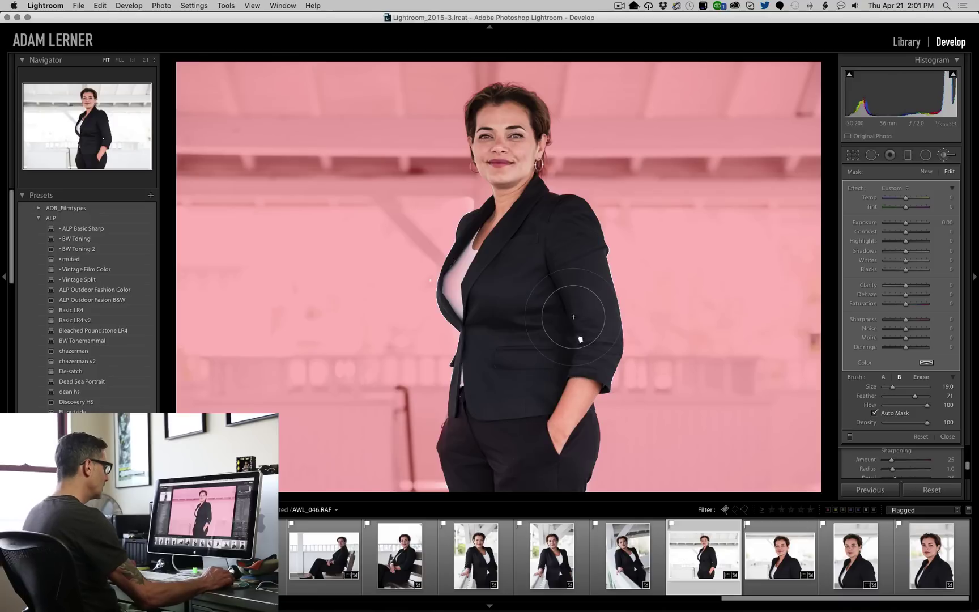
{"action": "scroll", "coordinate": [580, 339], "scroll_direction": "down", "scroll_amount": 4}
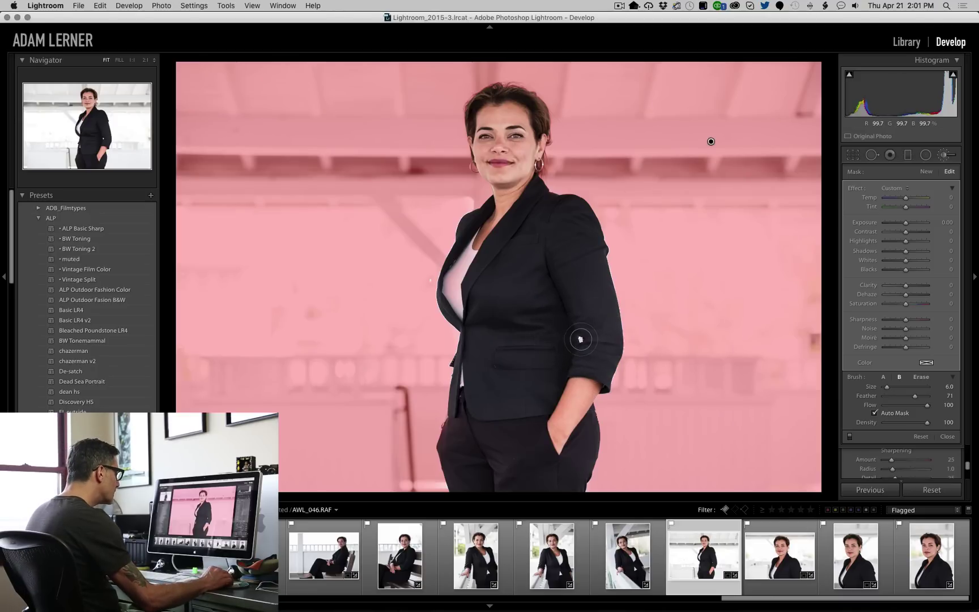
{"action": "scroll", "coordinate": [580, 340], "scroll_direction": "down", "scroll_amount": 3}
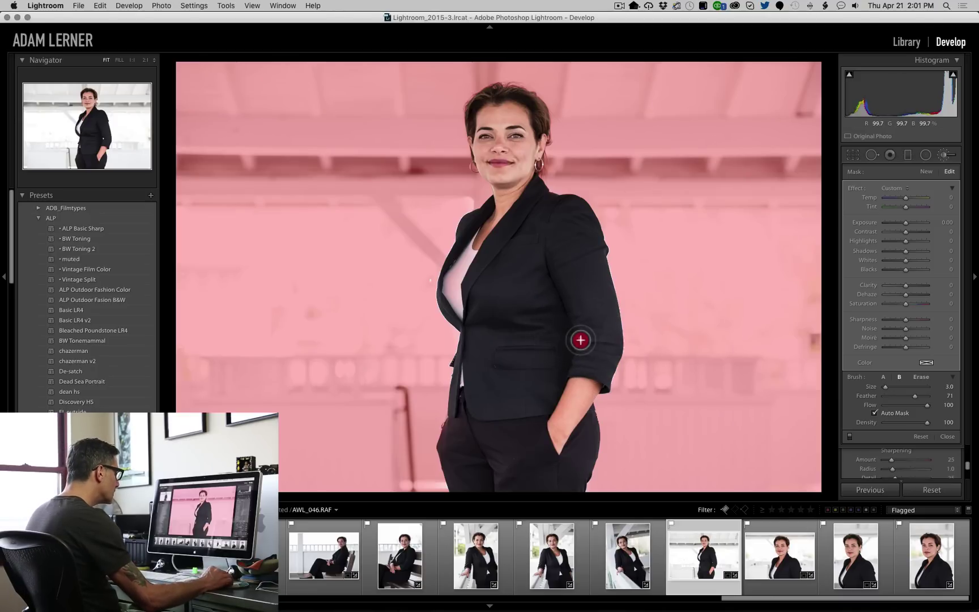
{"action": "scroll", "coordinate": [580, 340], "scroll_direction": "up", "scroll_amount": 2}
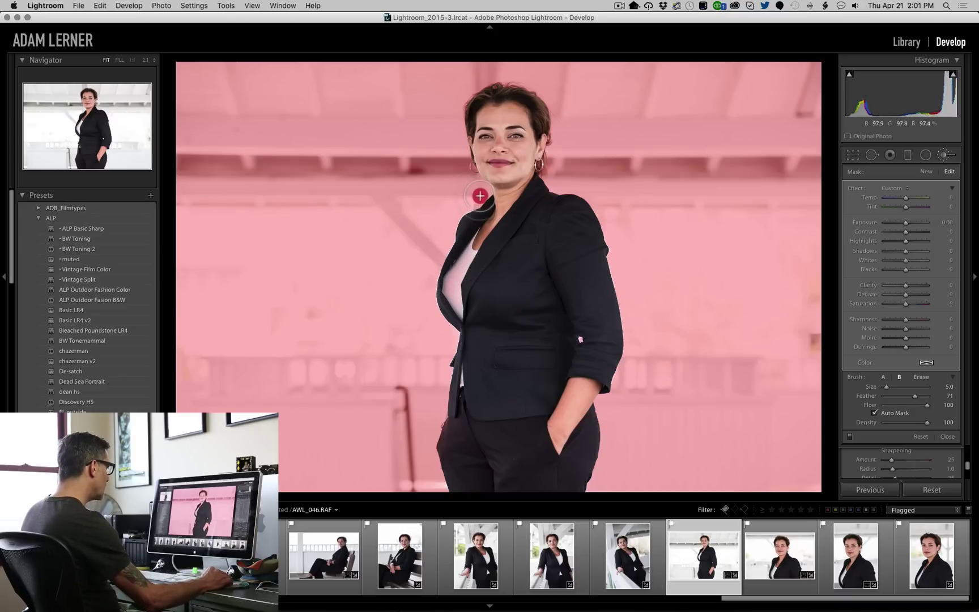
{"action": "scroll", "coordinate": [538, 214], "scroll_direction": "up", "scroll_amount": 3}
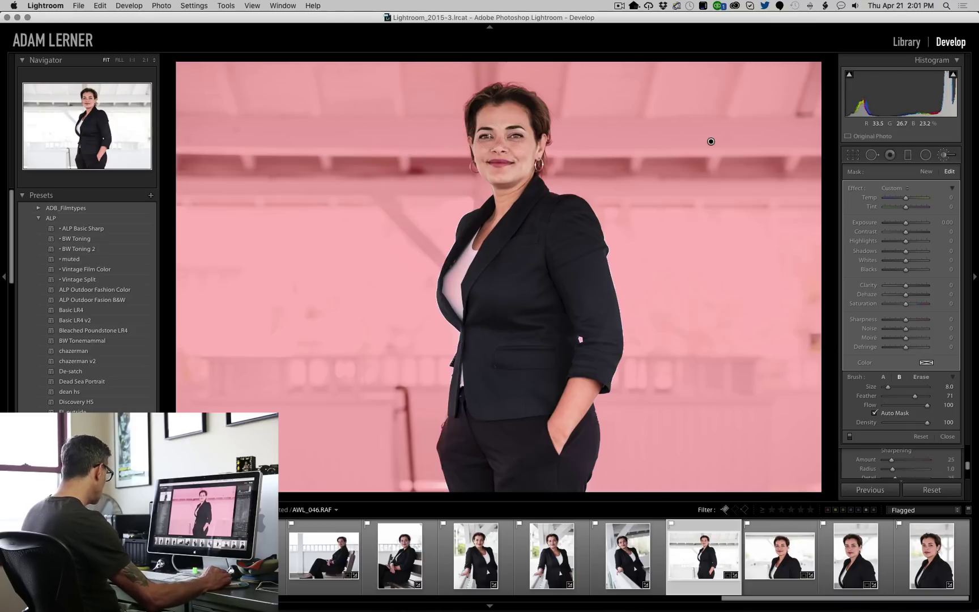
{"action": "key", "text": "alt"}
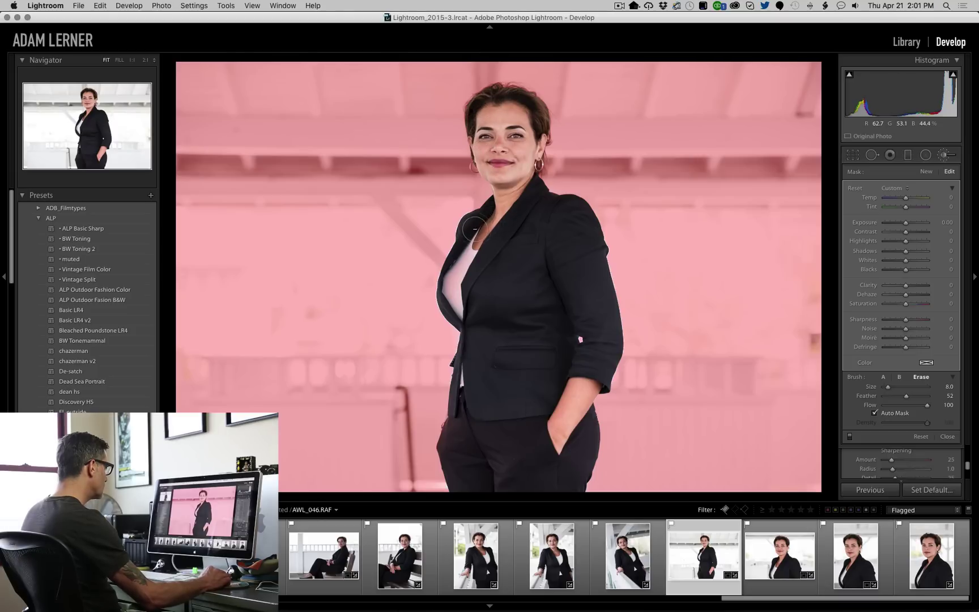
Step: Erase the mask from the woman's white shirt and nudge the brush's local Dehaze up
{"action": "mouse_move", "coordinate": [475, 229]}
{"action": "left_mouse_down"}
{"action": "mouse_move", "coordinate": [452, 289]}
{"action": "mouse_move", "coordinate": [466, 328]}
{"action": "left_mouse_up"}
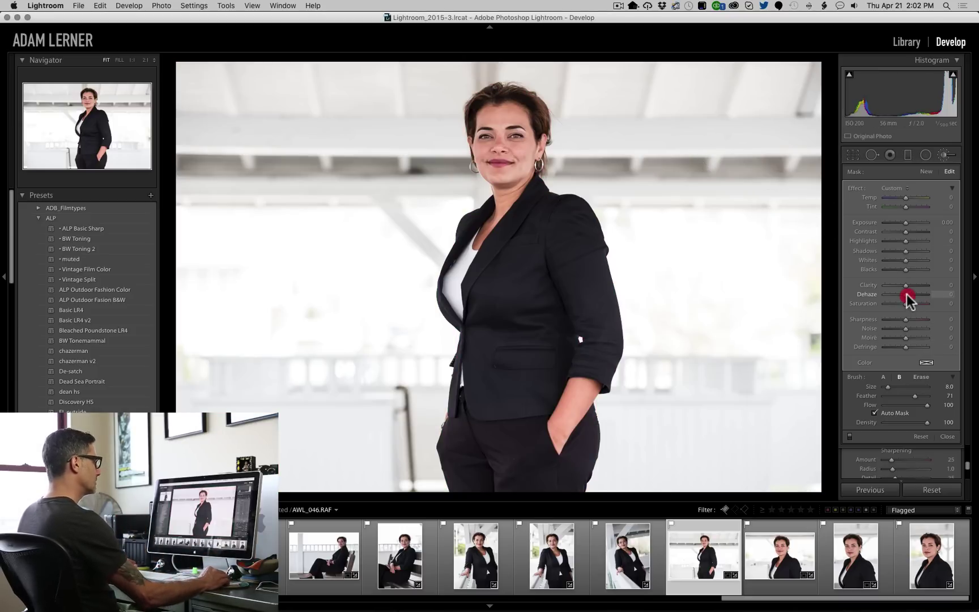
{"action": "left_click_drag", "start_coordinate": [907, 294], "coordinate": [908, 293]}
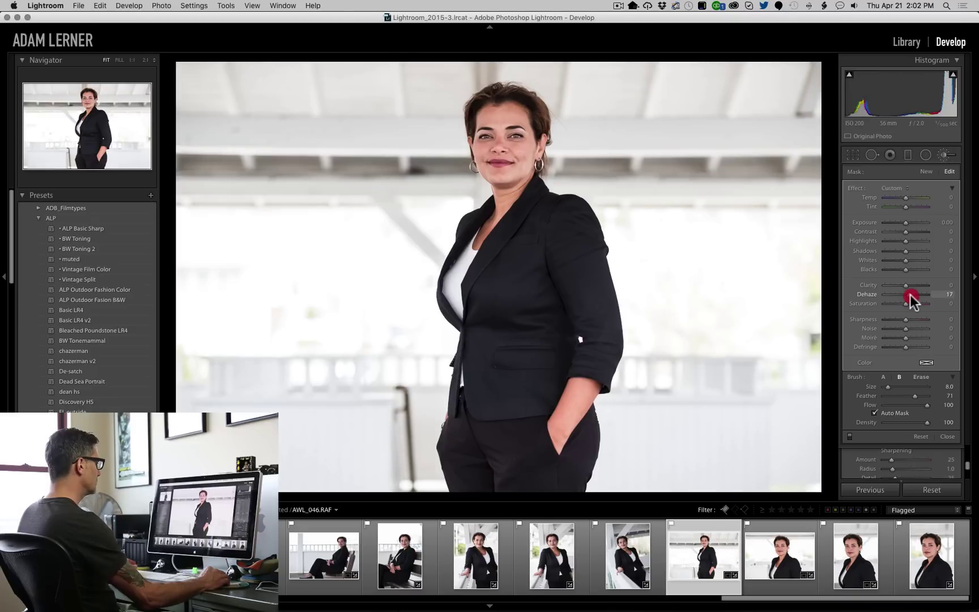
Step: Tune the brush's local Dehaze, settling at +67, and select its pin to view the mask
{"action": "left_click_drag", "start_coordinate": [913, 298], "coordinate": [918, 297]}
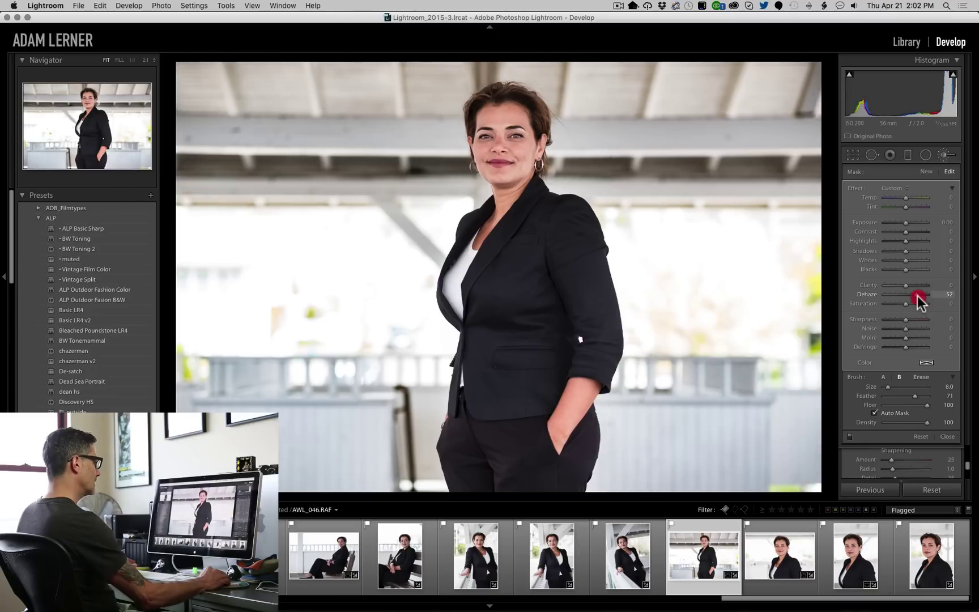
{"action": "left_click_drag", "start_coordinate": [920, 300], "coordinate": [943, 301]}
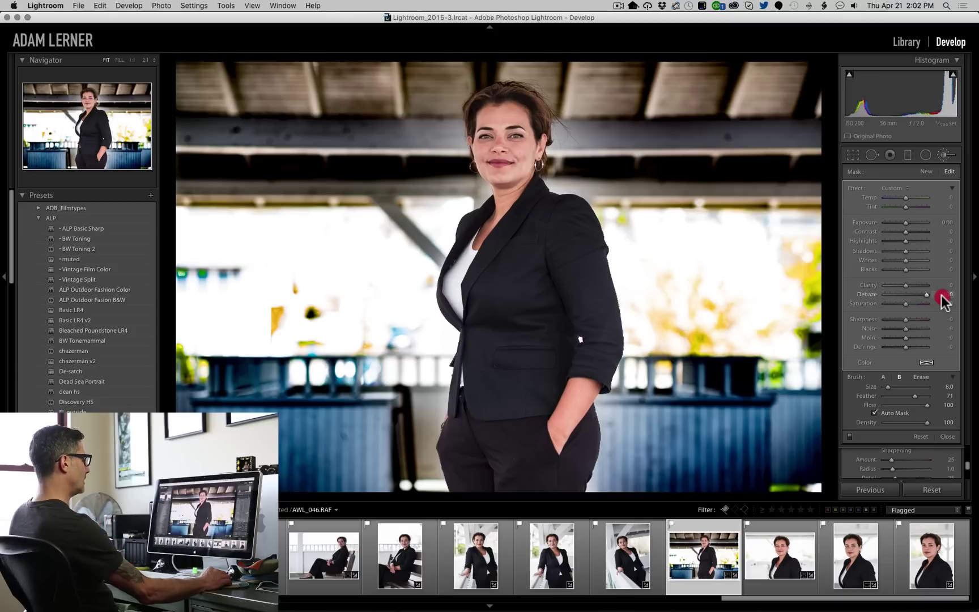
{"action": "left_click_drag", "start_coordinate": [924, 297], "coordinate": [920, 296]}
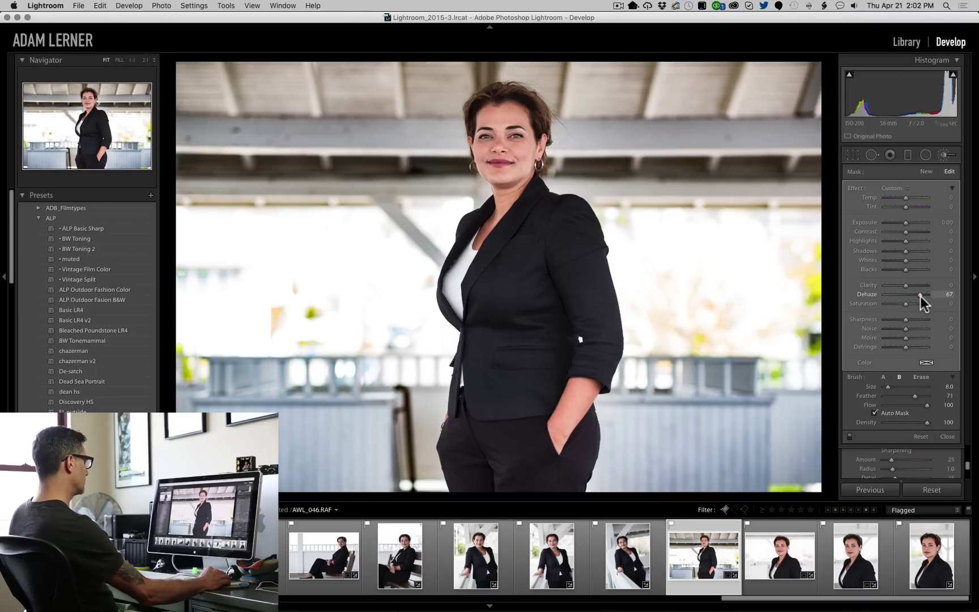
{"action": "left_click", "coordinate": [920, 296]}
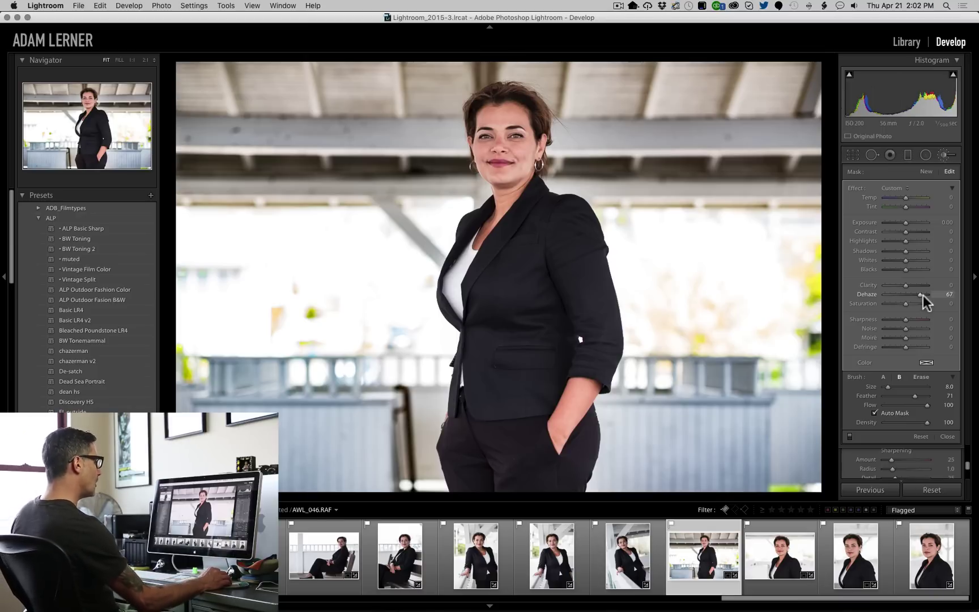
{"action": "left_click", "coordinate": [713, 143]}
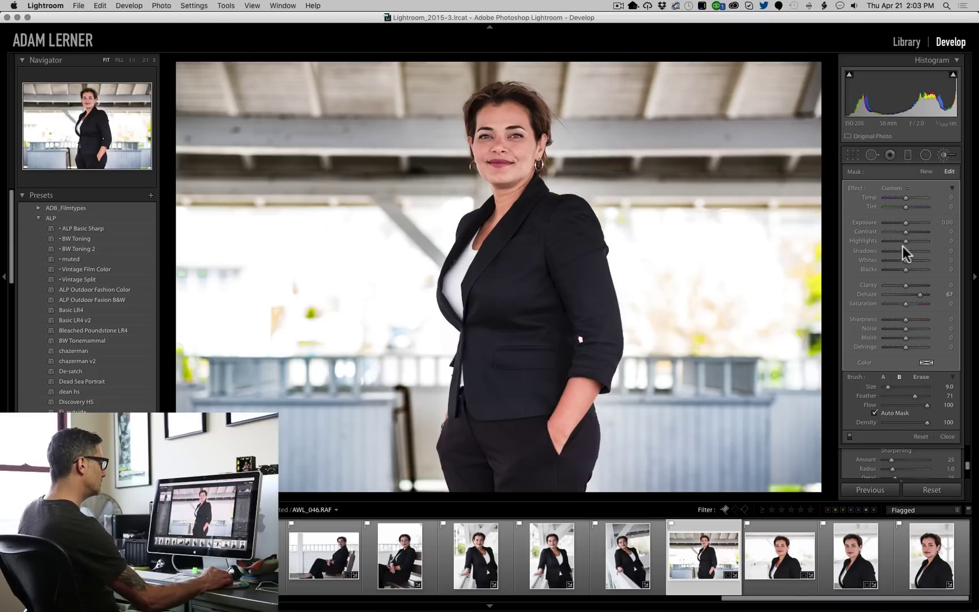
Step: Set brush Clarity -3, Saturation 7, Contrast -10 and Shadows 32, then toggle the Before view
{"action": "left_click_drag", "start_coordinate": [905, 284], "coordinate": [906, 285]}
{"action": "left_click", "coordinate": [905, 285]}
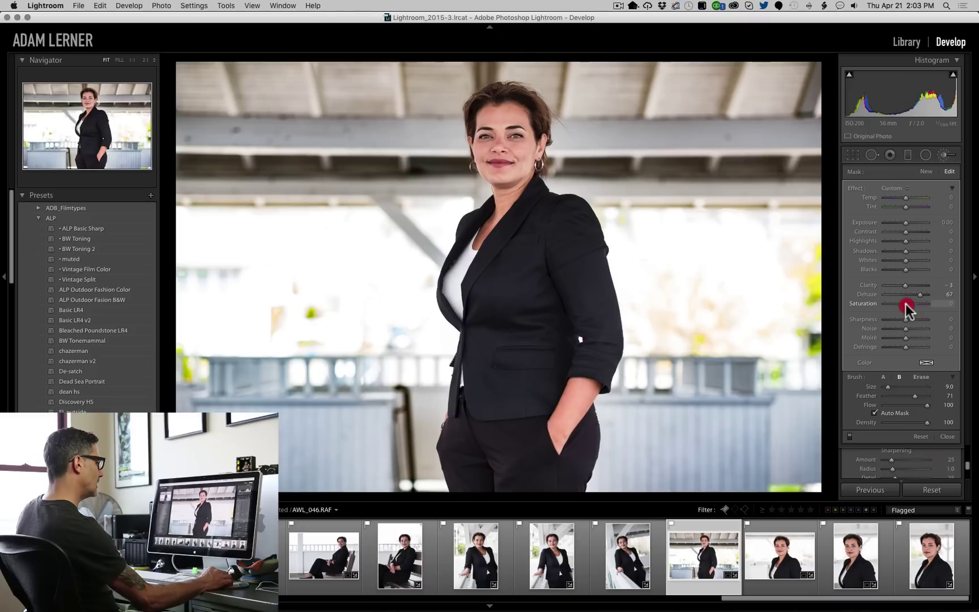
{"action": "left_click_drag", "start_coordinate": [905, 232], "coordinate": [913, 258]}
{"action": "double_click", "coordinate": [906, 234]}
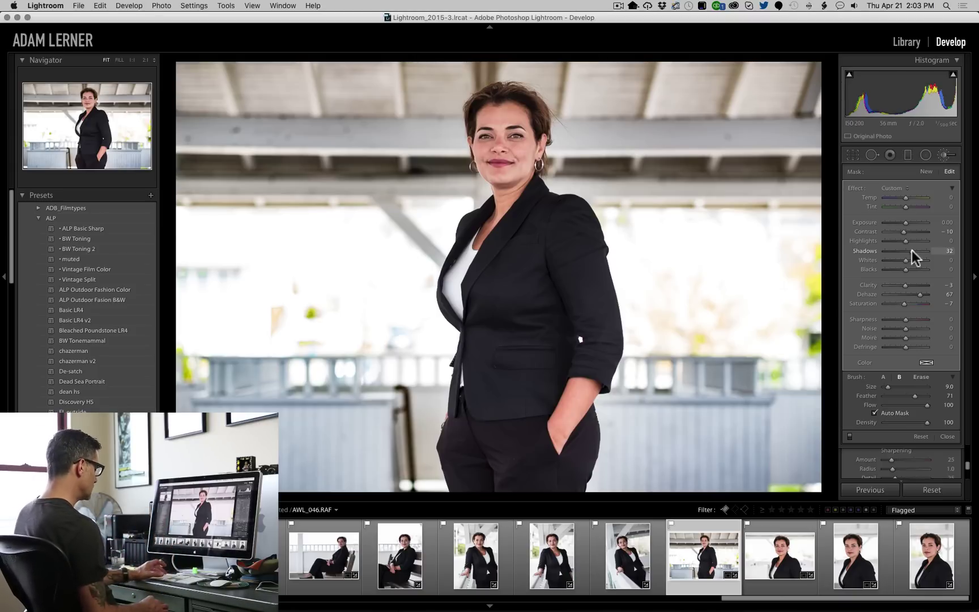
{"action": "key", "text": "backslash"}
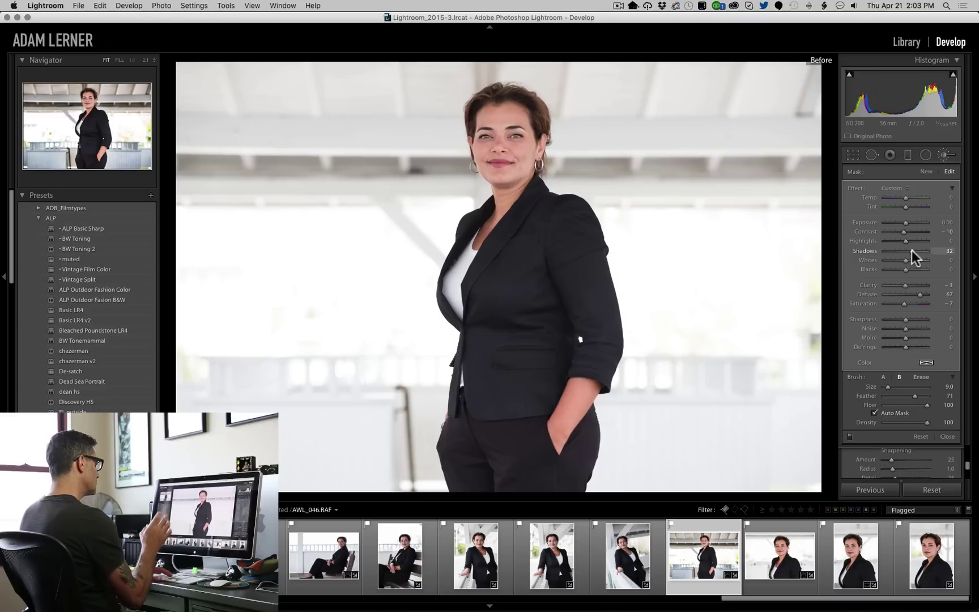
Step: Return to the After view and dismiss the accidentally opened New Develop Preset dialog
{"action": "key", "text": "backslash"}
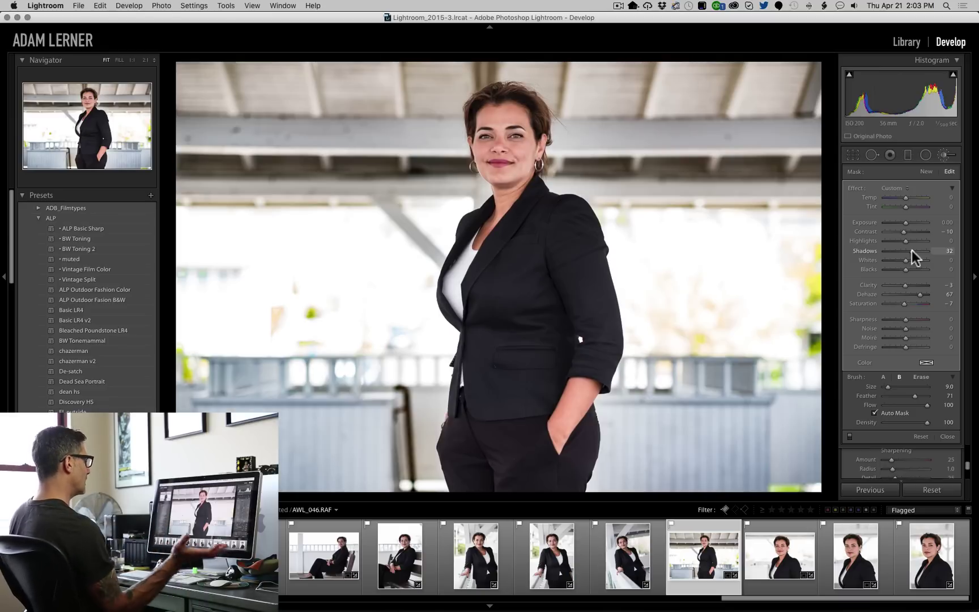
{"action": "key", "text": "shift"}
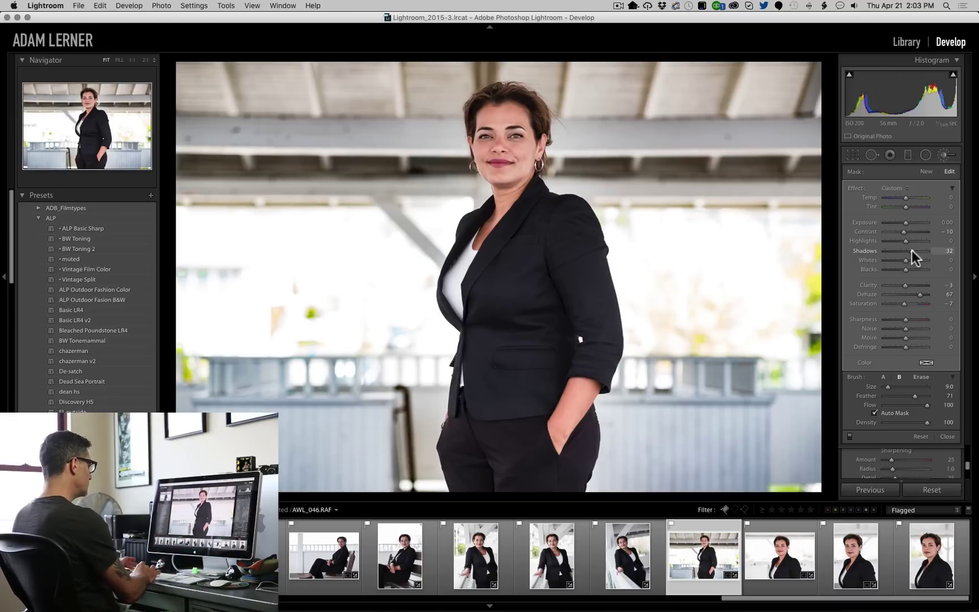
{"action": "key", "text": "super+shift+n"}
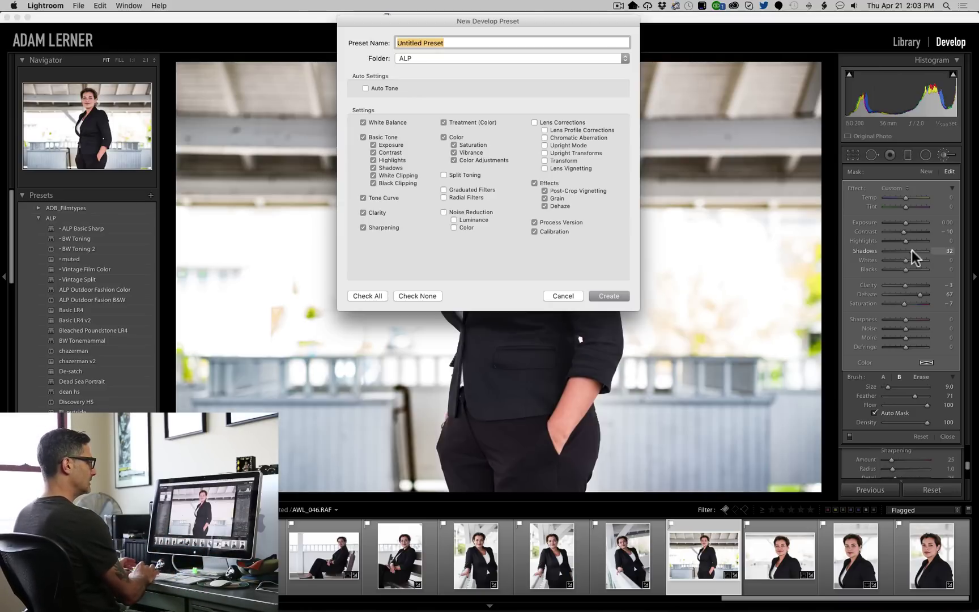
{"action": "key", "text": "Escape"}
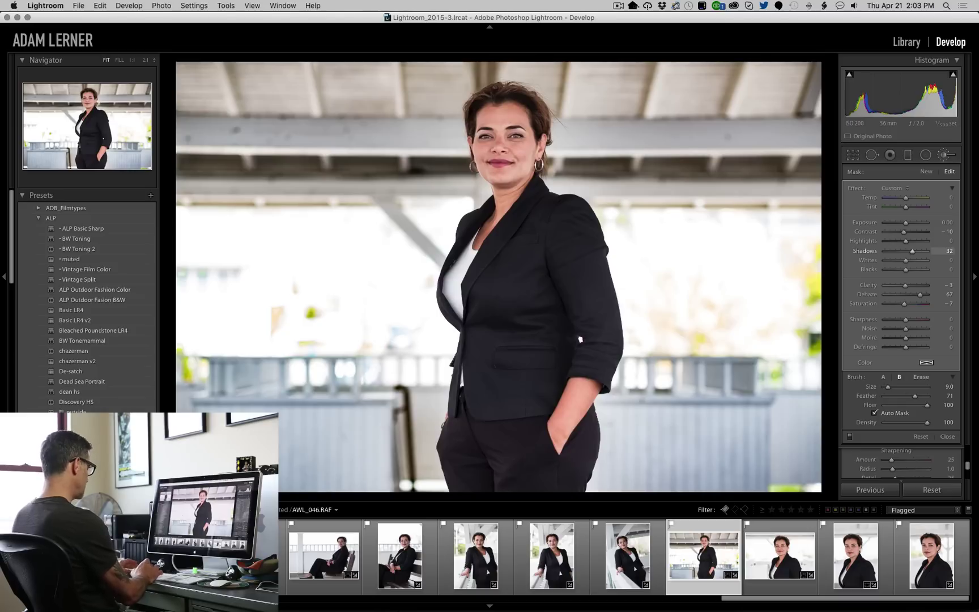
Step: Create a snapshot of the current edit named 'dehazed'
{"action": "key", "text": "super+n"}
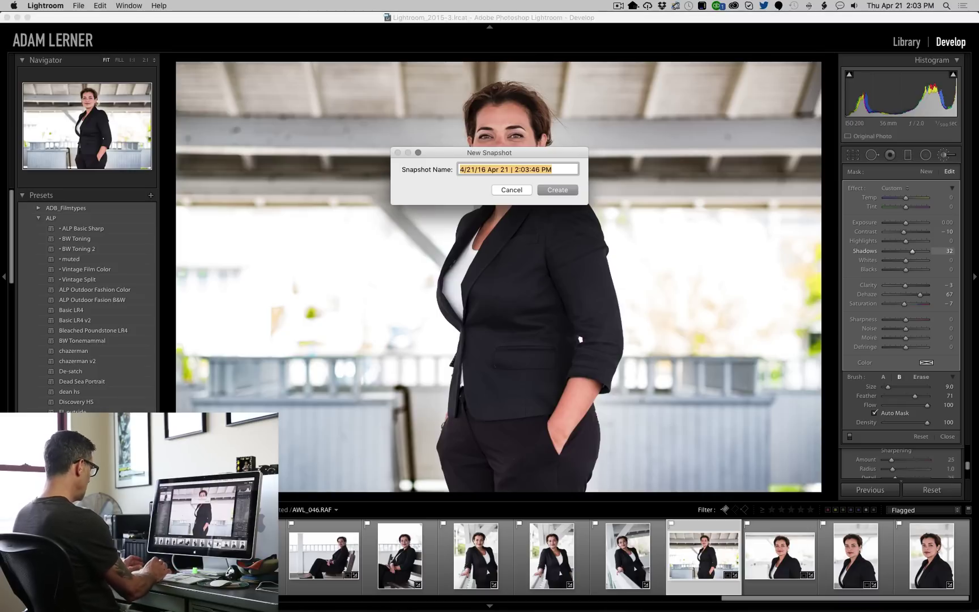
{"action": "type", "text": "de"}
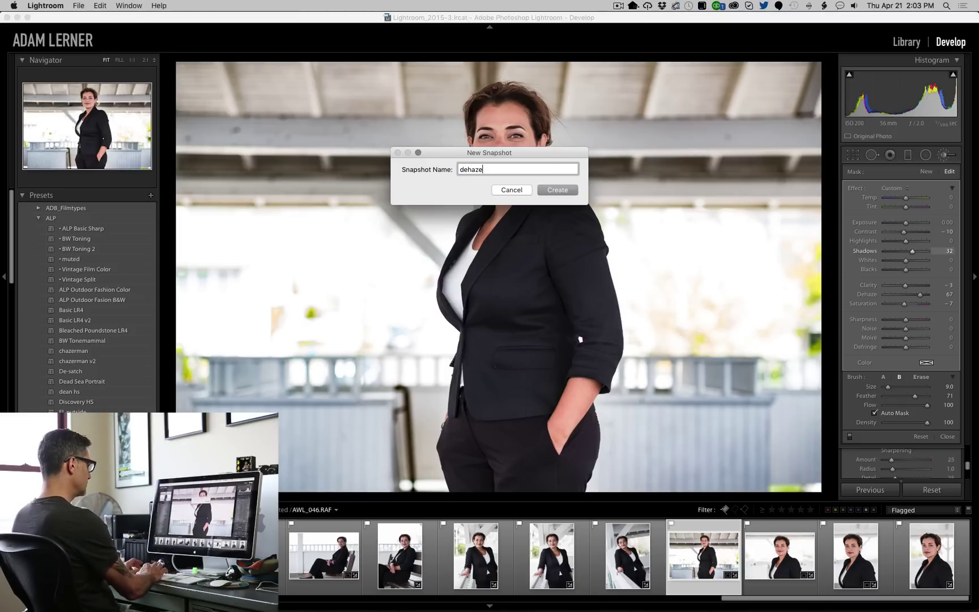
{"action": "type", "text": "haze"}
{"action": "key", "text": "Return"}
{"action": "scroll", "coordinate": [81, 319], "scroll_direction": "down", "scroll_amount": 10}
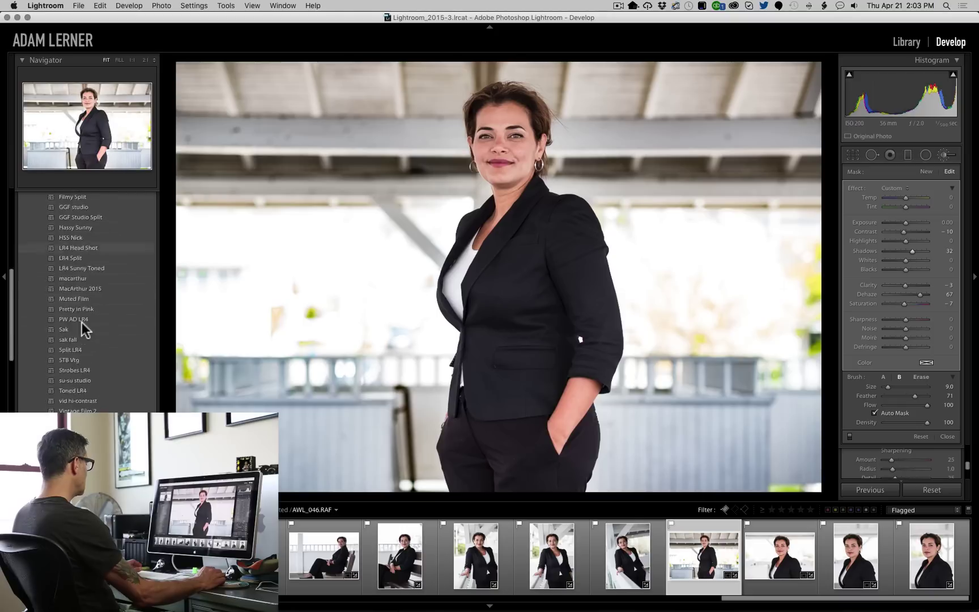
{"action": "scroll", "coordinate": [82, 322], "scroll_direction": "down", "scroll_amount": 10}
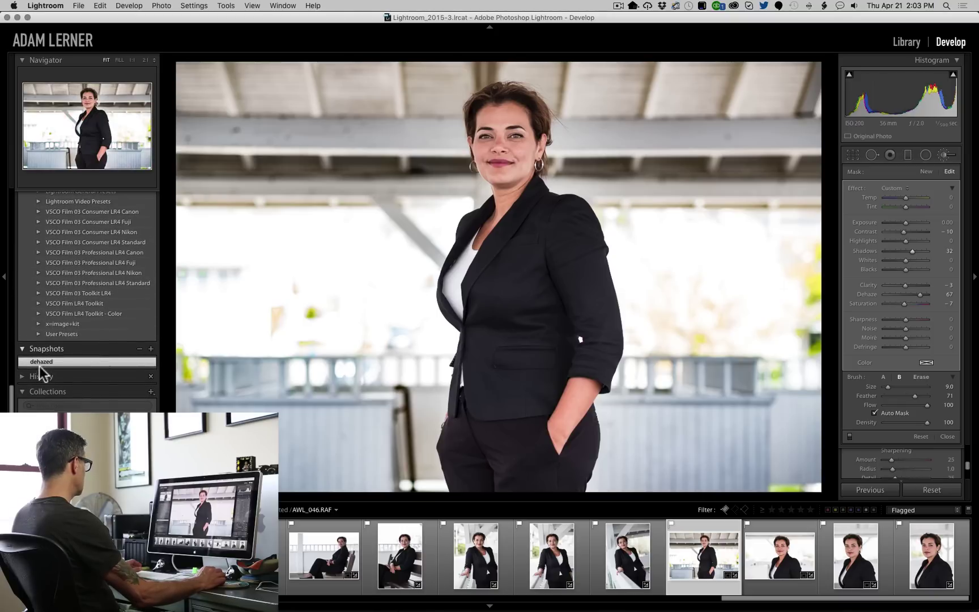
Step: Select an earlier History state without dehaze and save it as snapshot 'edited'
{"action": "left_click", "coordinate": [23, 377]}
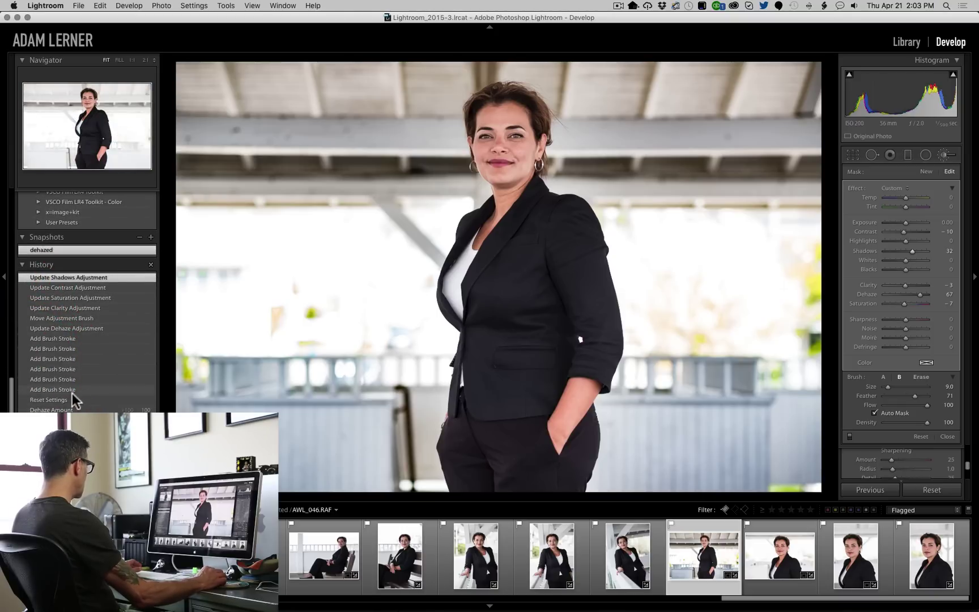
{"action": "left_click", "coordinate": [63, 406]}
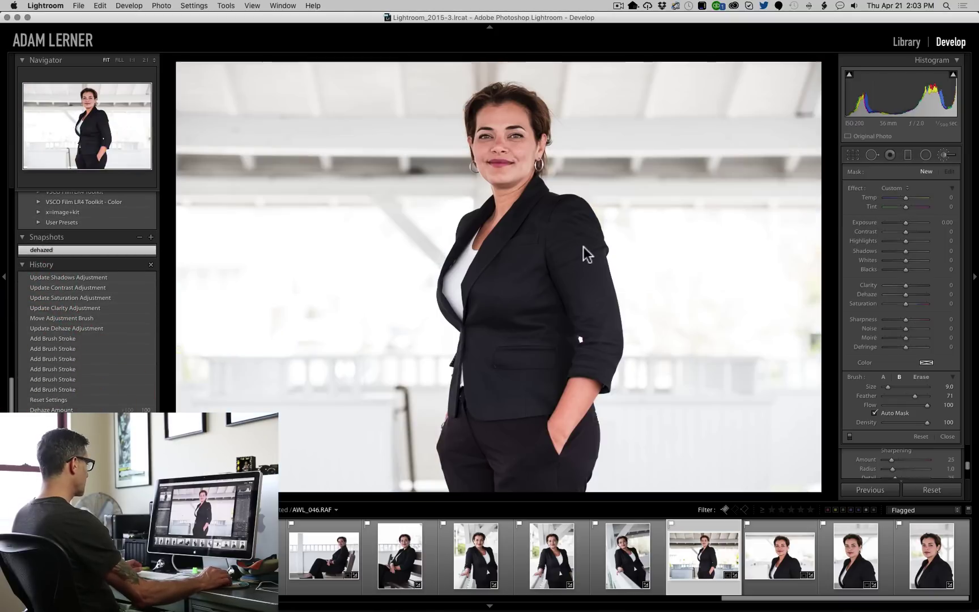
{"action": "key", "text": "super+n"}
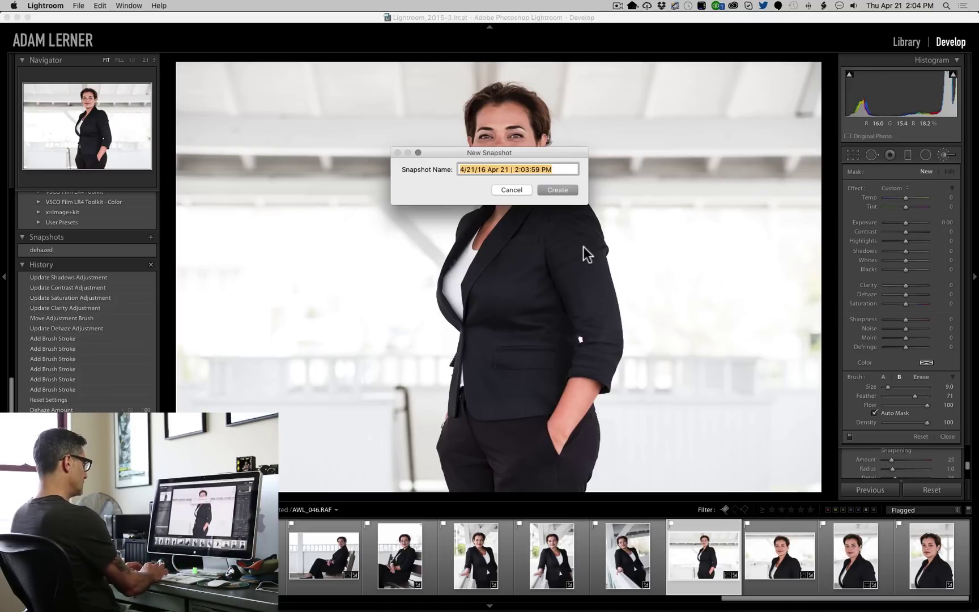
{"action": "type", "text": "edited"}
{"action": "key", "text": "Return"}
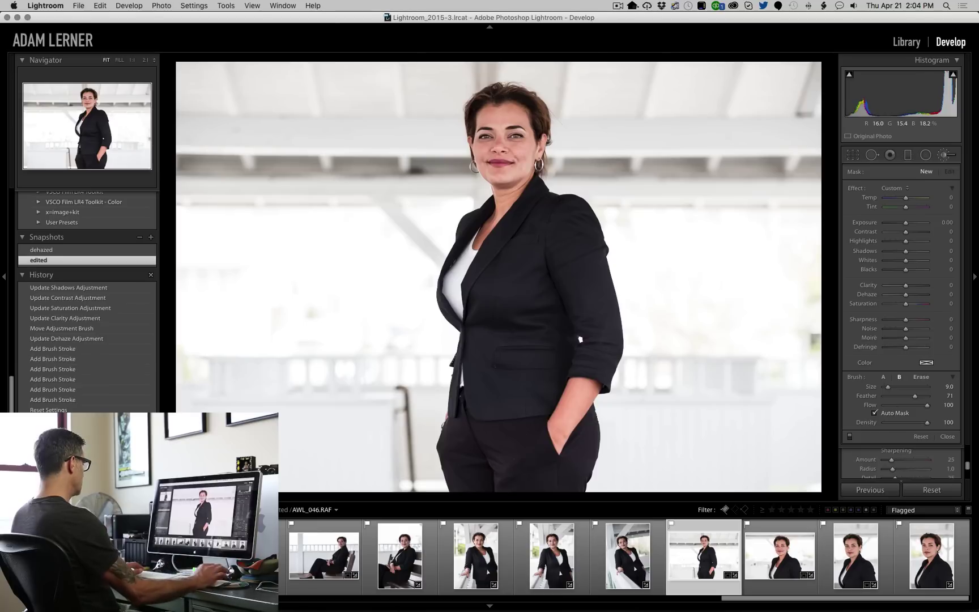
Step: Return to the latest step and compare the 'dehazed' and 'edited' snapshots, ending on 'dehazed'
{"action": "left_click", "coordinate": [89, 289]}
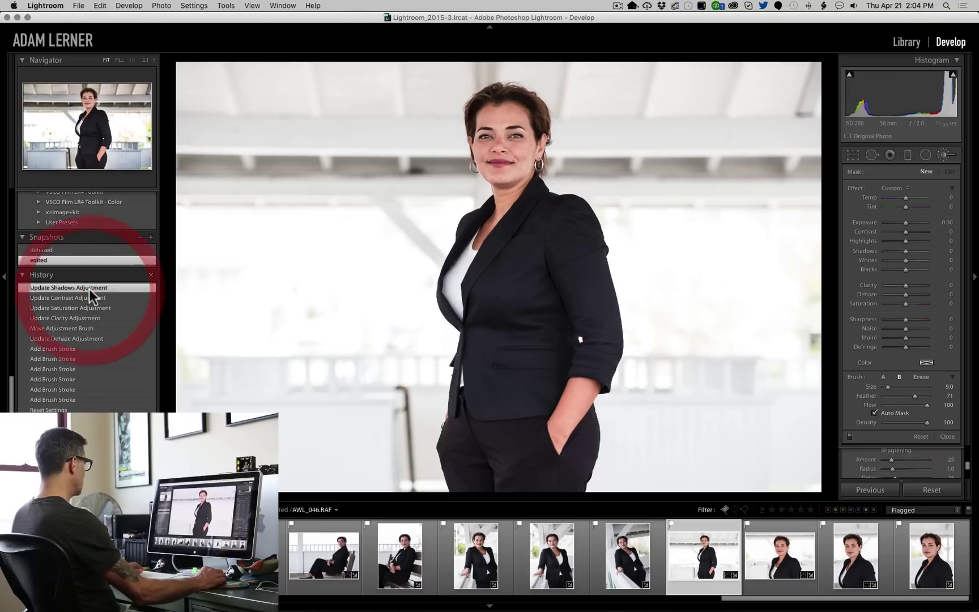
{"action": "left_click", "coordinate": [75, 250]}
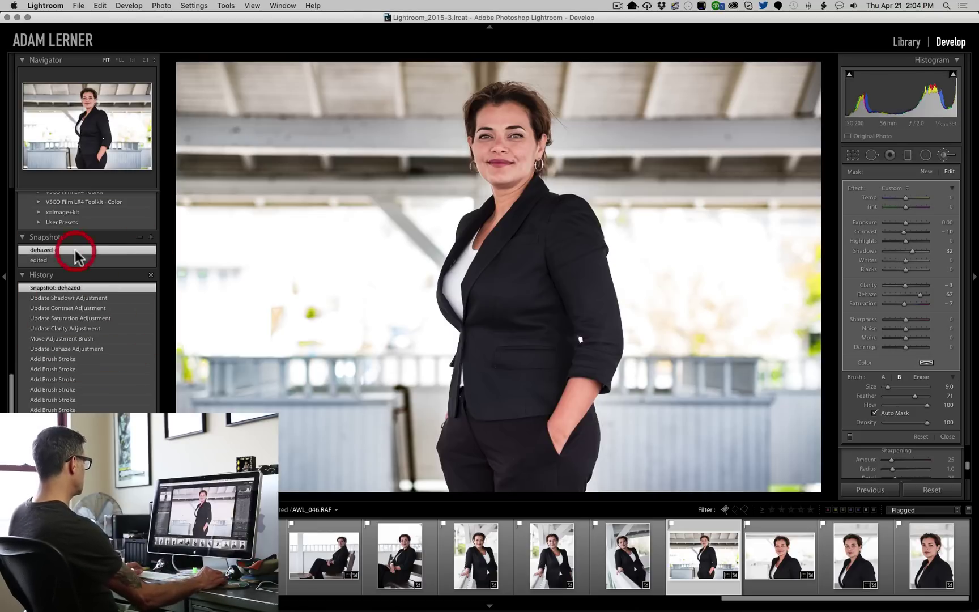
{"action": "left_click", "coordinate": [69, 260]}
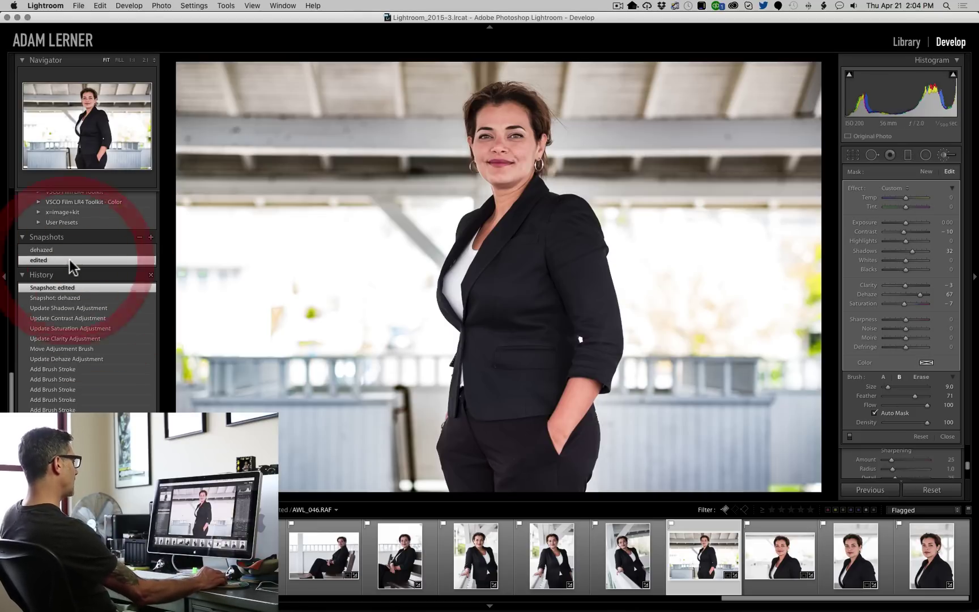
{"action": "left_click", "coordinate": [70, 251]}
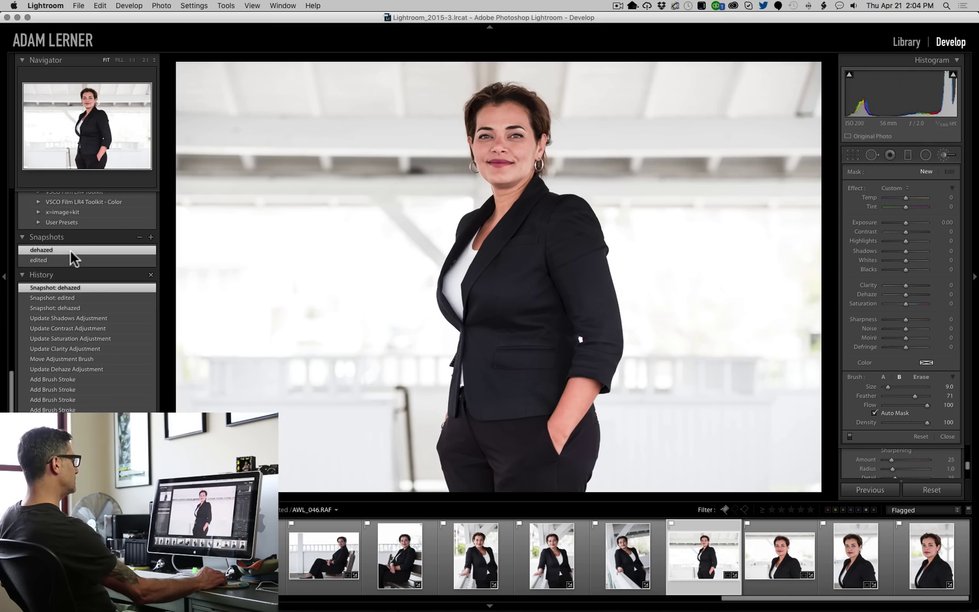